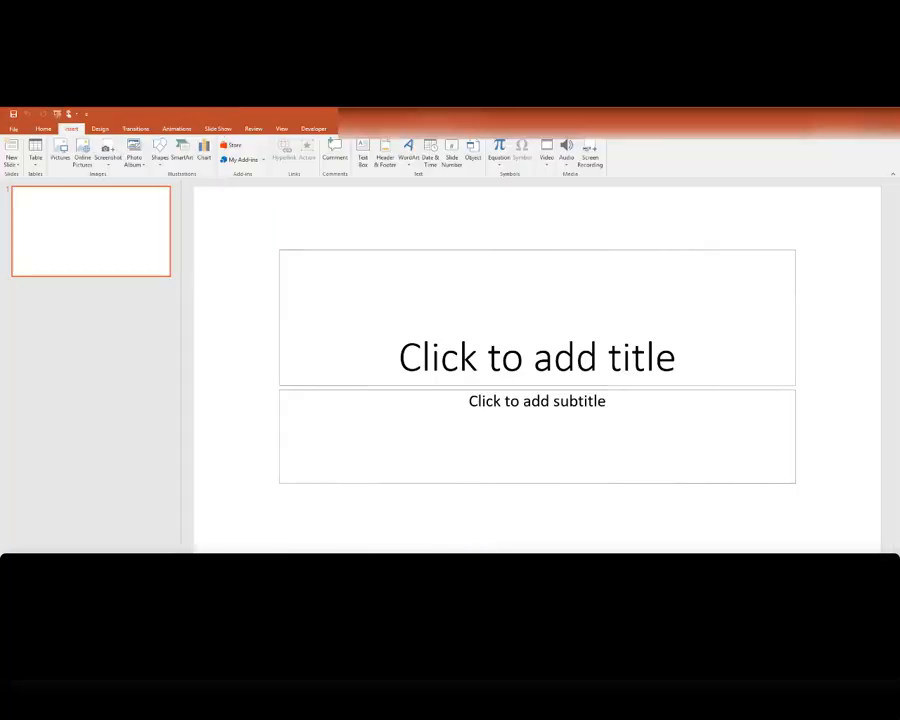
# Insert the picture Image2.jpg on the title slide and add a blank slide after it.
pyautogui.click(60, 152)
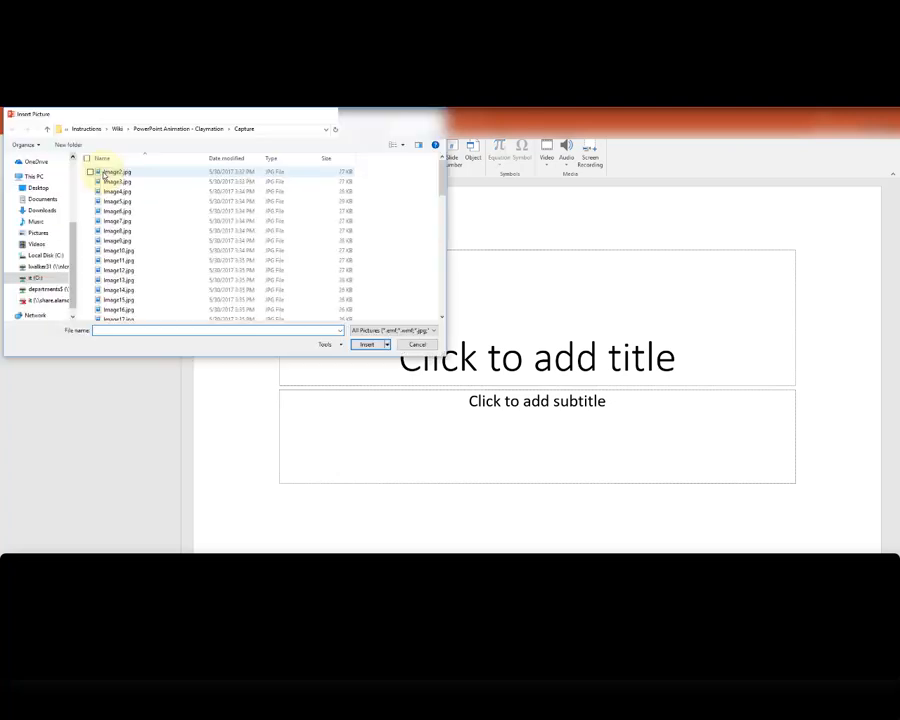
pyautogui.doubleClick(96, 170)
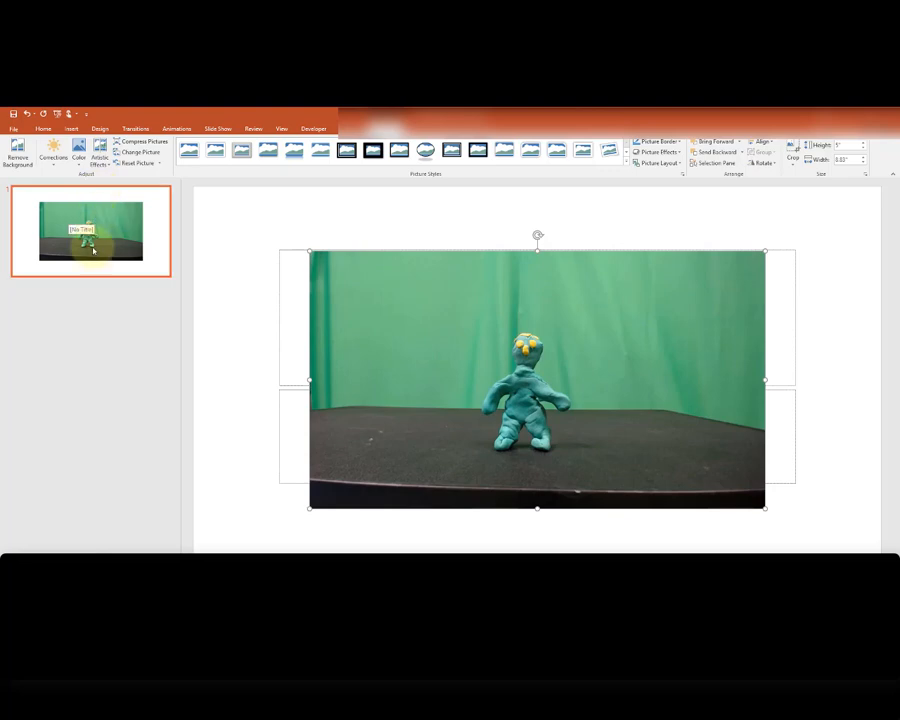
pyautogui.click(84, 285)
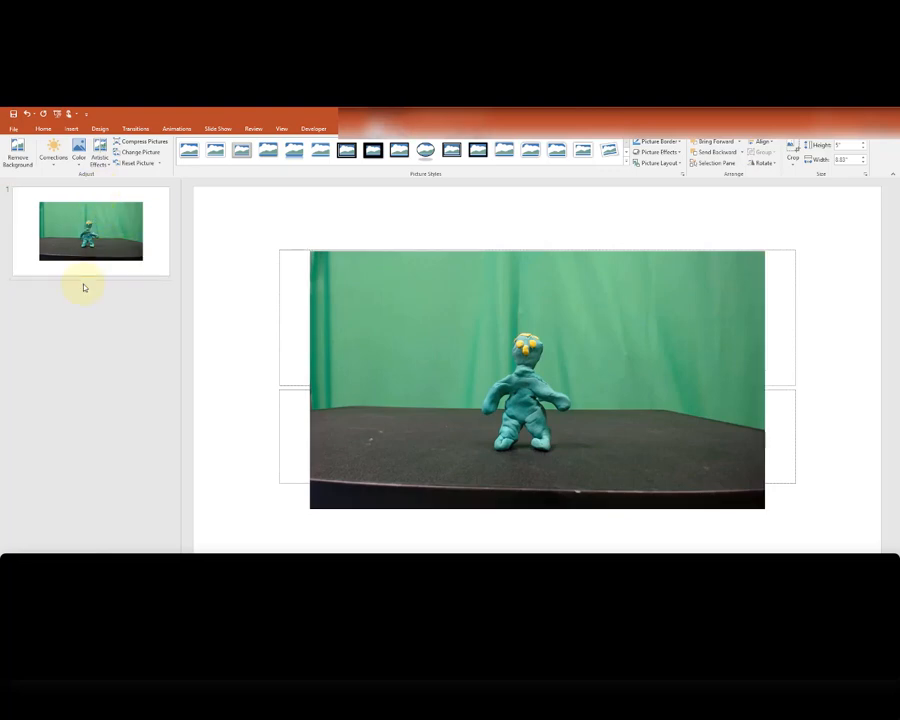
pyautogui.click(72, 129)
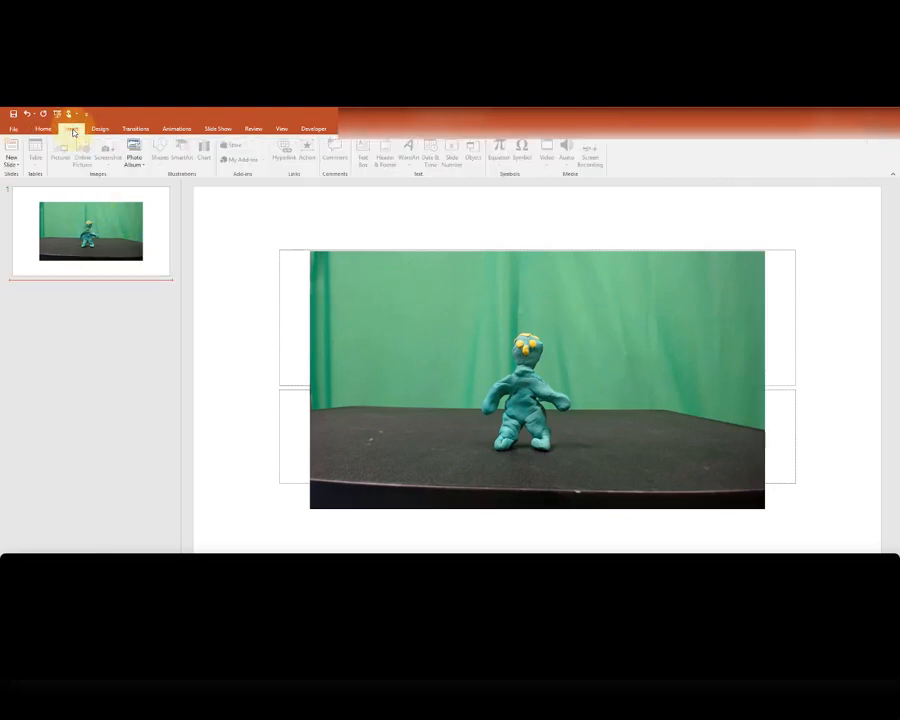
pyautogui.click(11, 160)
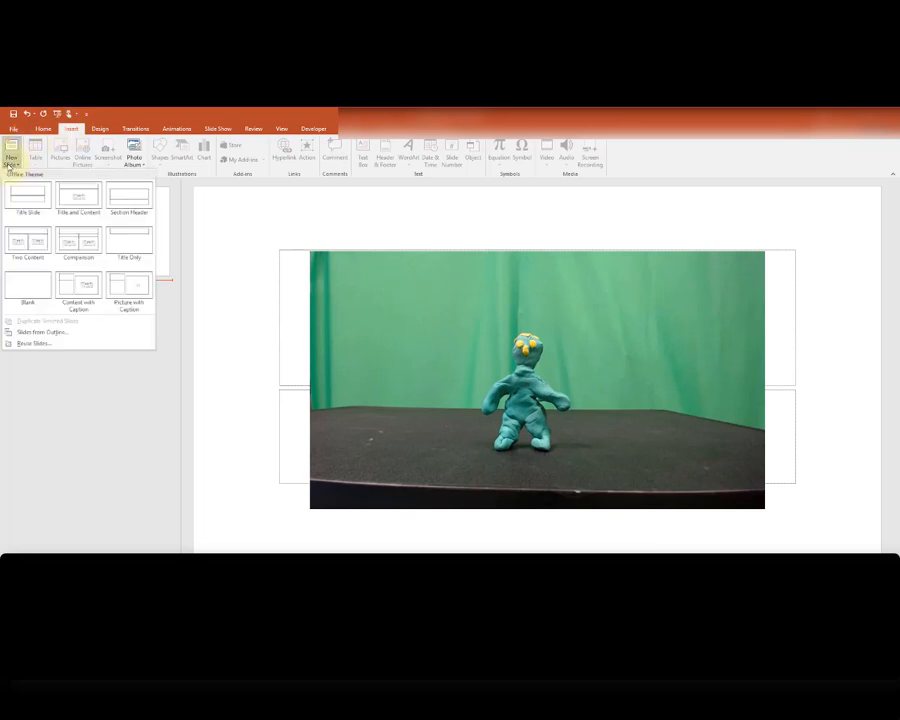
pyautogui.click(18, 281)
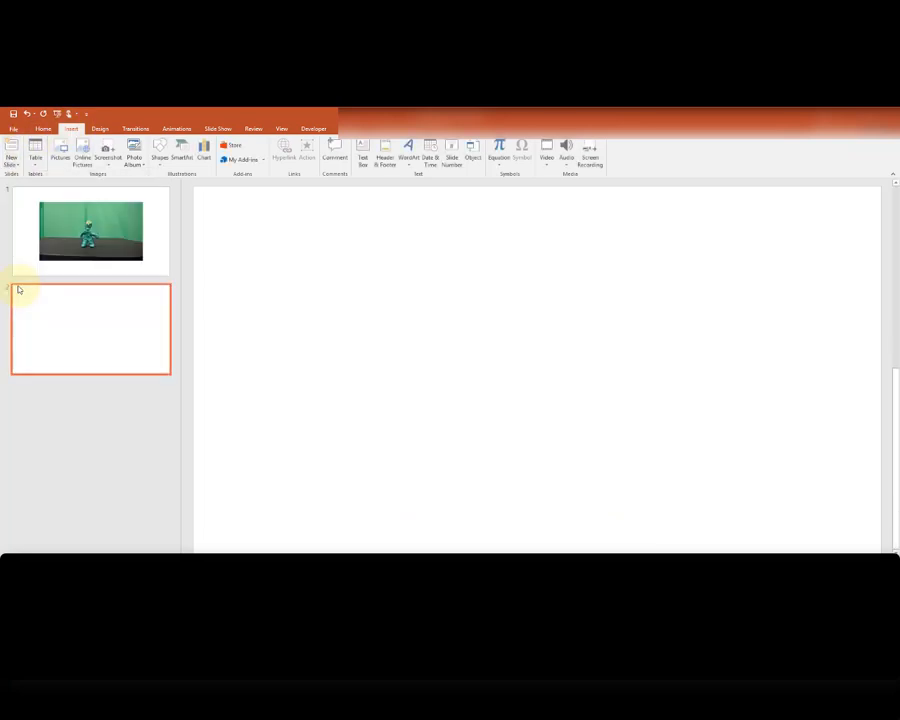
# Delete the first slide containing the inserted picture.
pyautogui.click(61, 152)
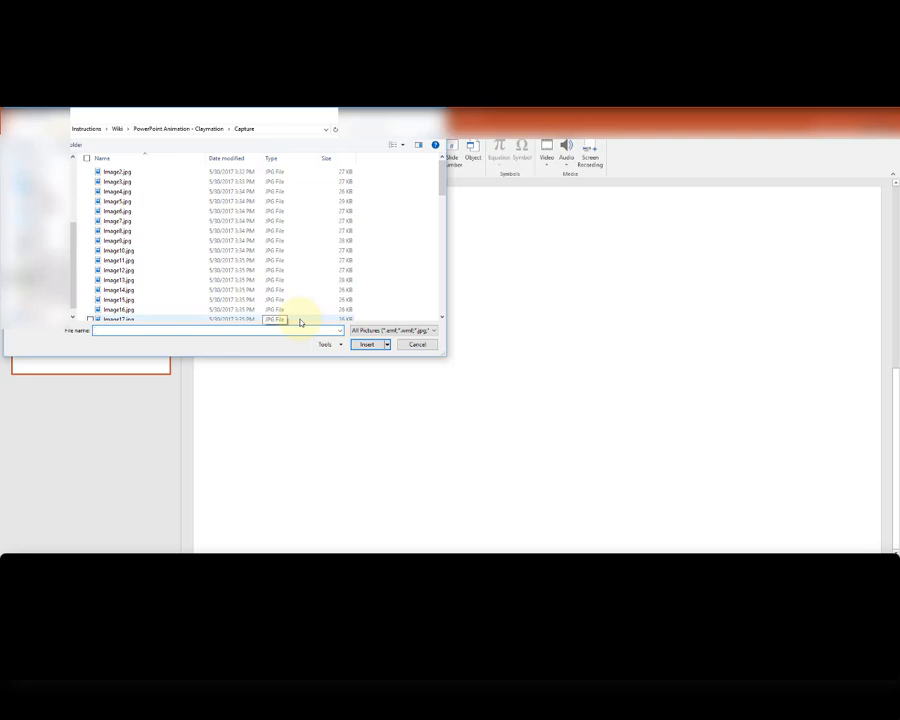
pyautogui.click(409, 345)
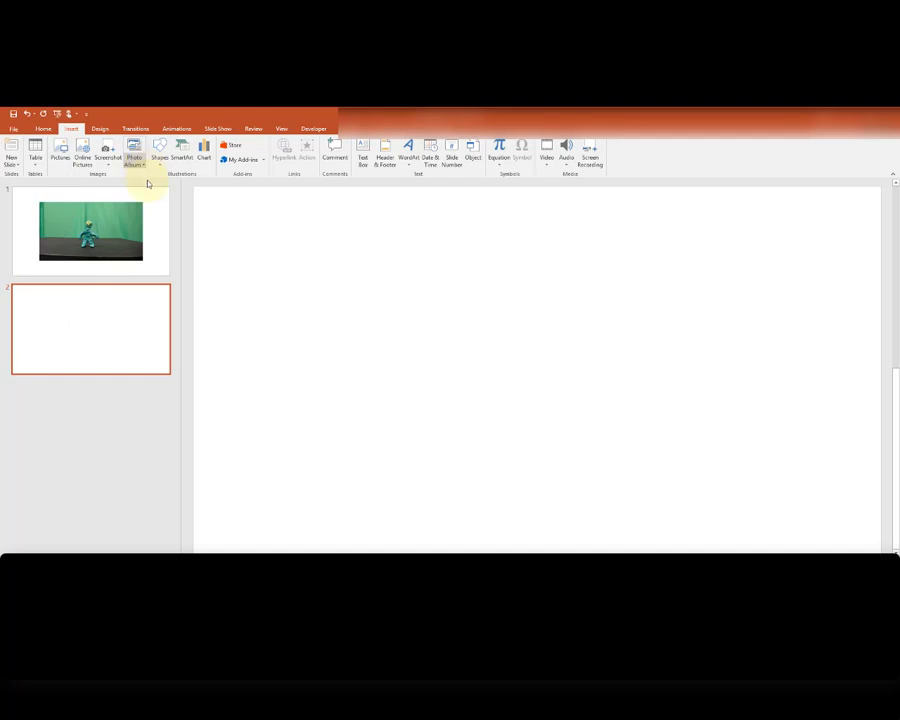
pyautogui.click(156, 235)
pyautogui.press('Delete')
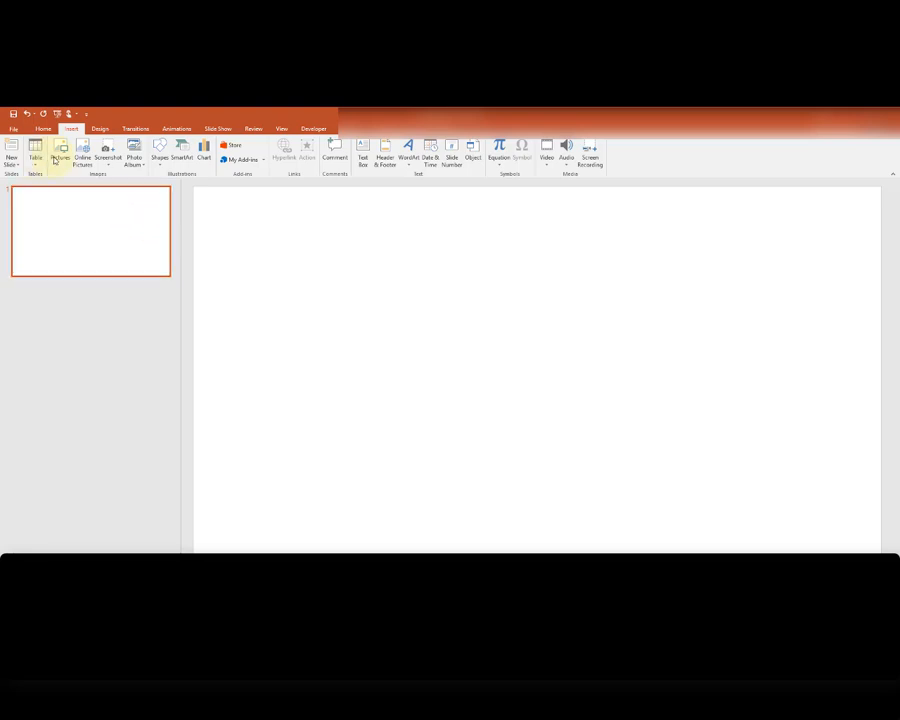
# Start a new photo album and add Image2.jpg through Image68.jpg from the Capture folder to it.
pyautogui.click(131, 166)
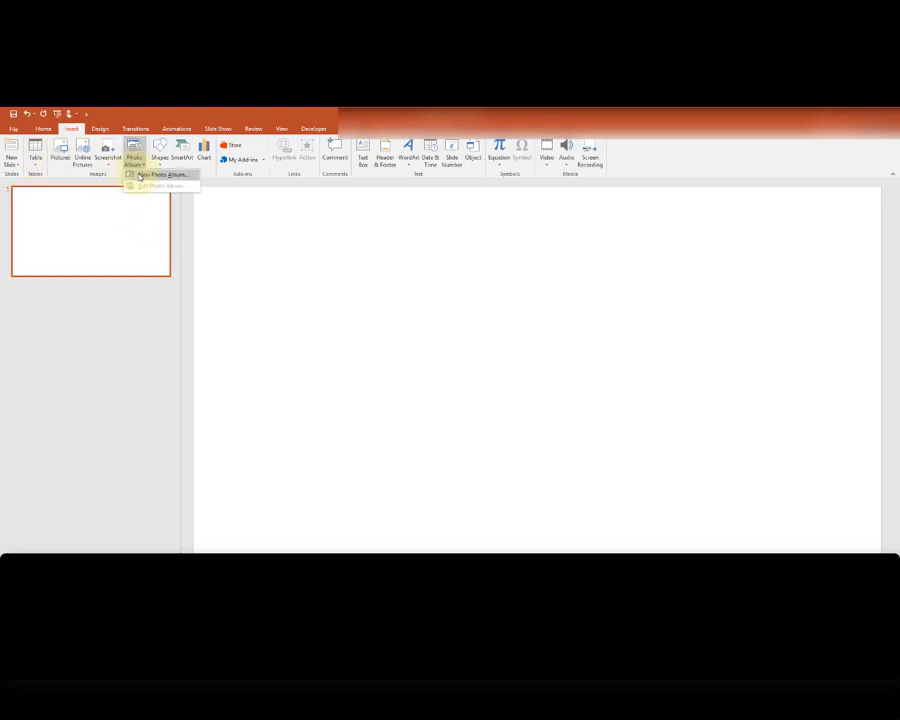
pyautogui.click(135, 175)
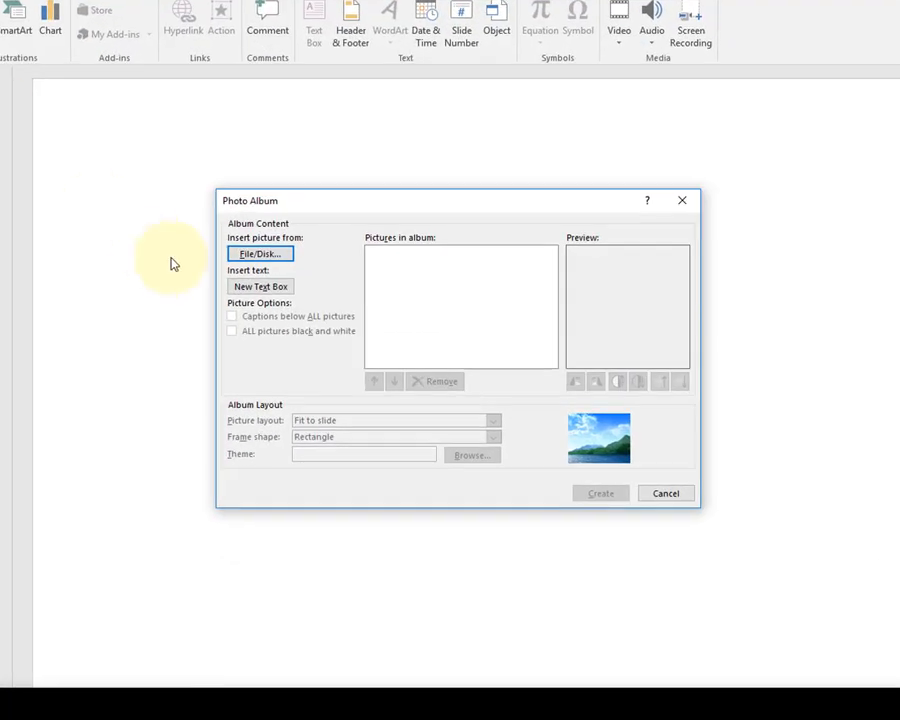
pyautogui.click(243, 257)
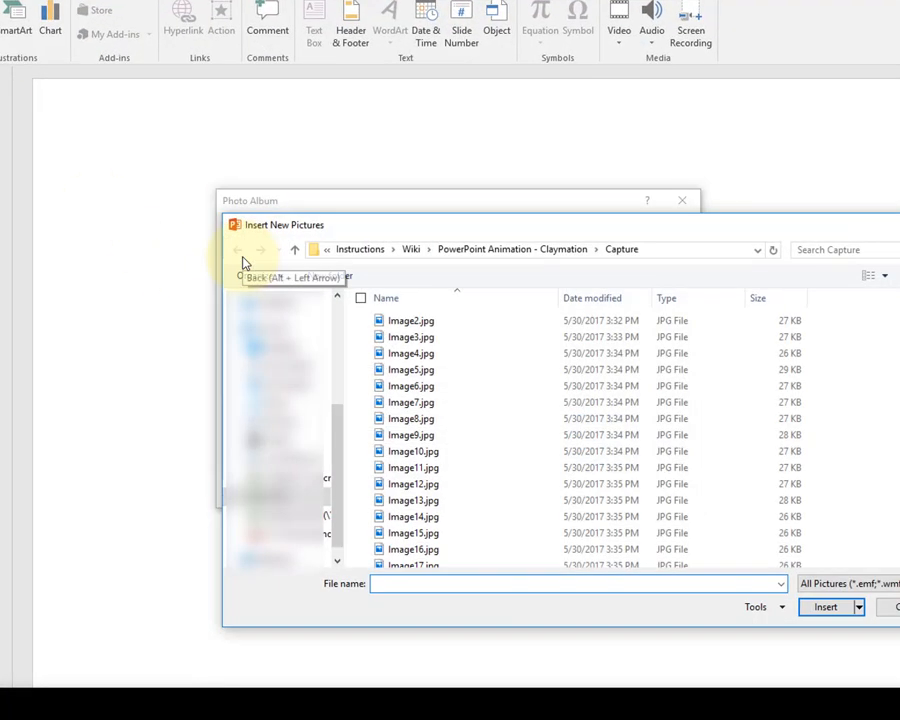
pyautogui.click(389, 329)
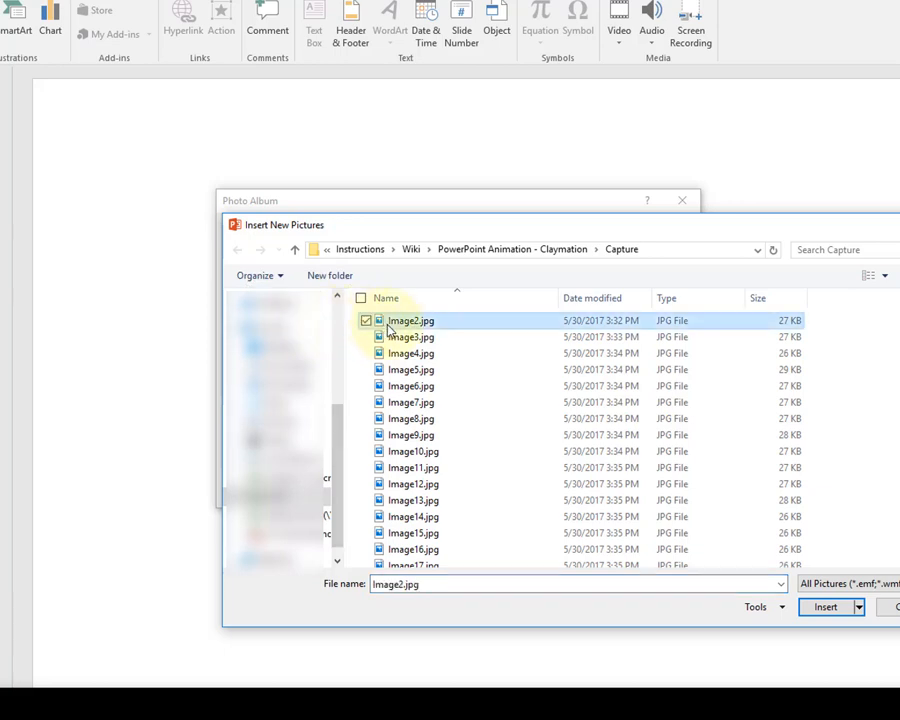
pyautogui.hotkey('shift', 'Down')
pyautogui.hotkey('shift', 'Down')
pyautogui.hotkey('shift', 'Down')
pyautogui.hotkey('shift', 'Down')
pyautogui.hotkey('shift', 'Down')
pyautogui.hotkey('shift', 'Down')
pyautogui.hotkey('shift', 'Down')
pyautogui.hotkey('shift', 'Down')
pyautogui.hotkey('shift', 'Down')
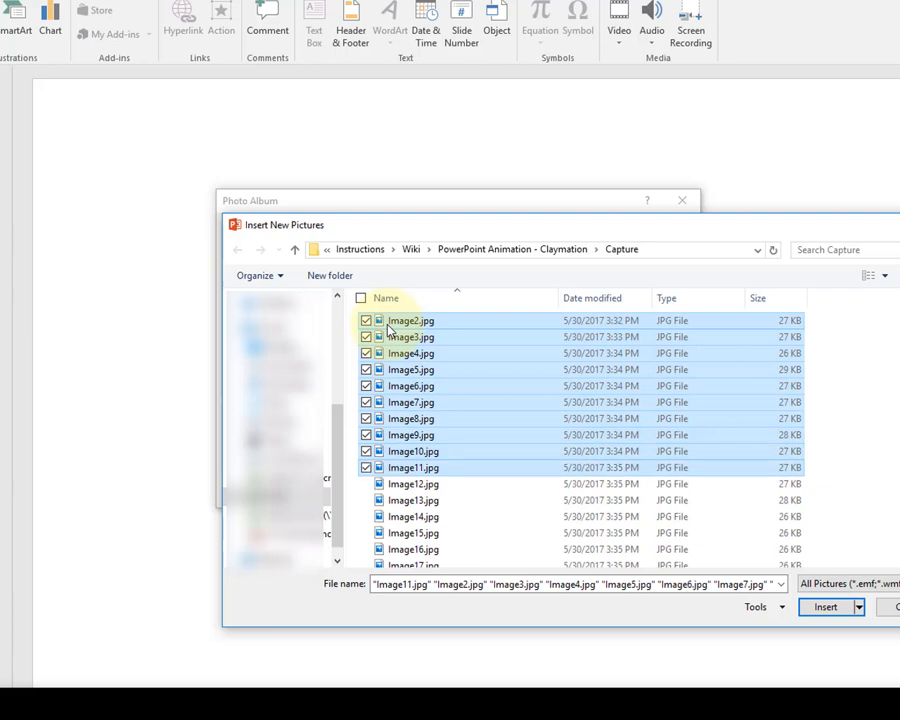
pyautogui.hotkey('shift', 'Down')
pyautogui.hotkey('shift', 'Down')
pyautogui.hotkey('shift', 'Down')
pyautogui.hotkey('shift', 'Down')
pyautogui.hotkey('shift', 'Down')
pyautogui.hotkey('shift', 'Down')
pyautogui.hotkey('shift', 'Down')
pyautogui.hotkey('shift', 'Down')
pyautogui.hotkey('shift', 'Down')
pyautogui.hotkey('shift', 'Down')
pyautogui.hotkey('shift', 'Down')
pyautogui.hotkey('shift', 'Down')
pyautogui.hotkey('shift', 'Down')
pyautogui.hotkey('shift', 'Down')
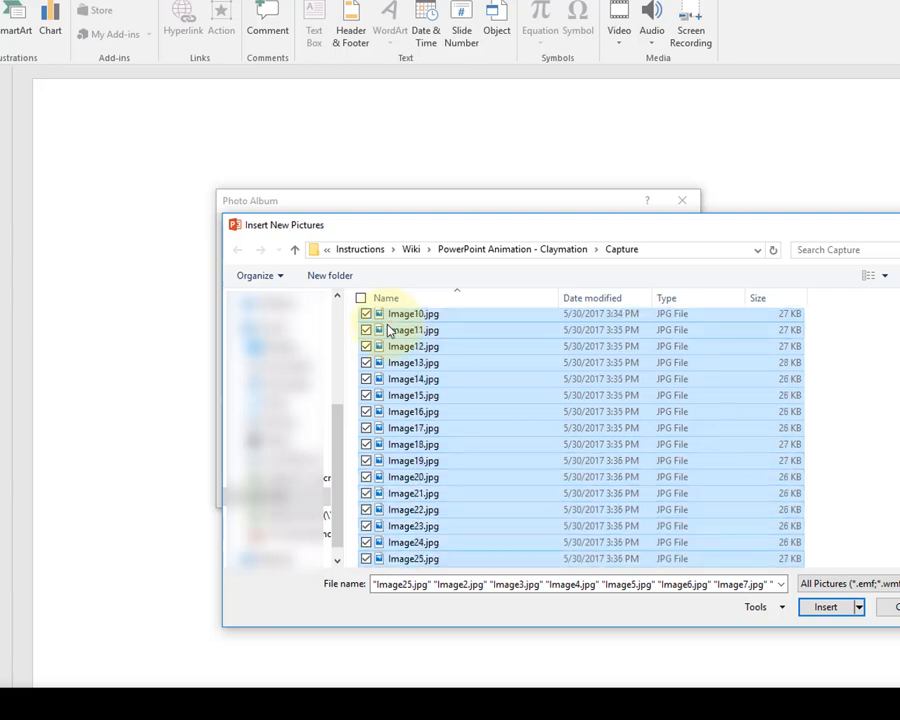
pyautogui.hotkey('shift', 'Down')
pyautogui.hotkey('shift', 'Down')
pyautogui.hotkey('shift', 'Down')
pyautogui.hotkey('shift', 'Down')
pyautogui.hotkey('shift', 'Down')
pyautogui.hotkey('shift', 'Down')
pyautogui.hotkey('shift', 'Down')
pyautogui.hotkey('shift', 'Down')
pyautogui.hotkey('shift', 'Down')
pyautogui.hotkey('shift', 'Down')
pyautogui.hotkey('shift', 'Down')
pyautogui.hotkey('shift', 'Down')
pyautogui.hotkey('shift', 'Down')
pyautogui.hotkey('shift', 'Down')
pyautogui.hotkey('shift', 'Down')
pyautogui.hotkey('shift', 'Down')
pyautogui.hotkey('shift', 'Down')
pyautogui.hotkey('shift', 'Down')
pyautogui.hotkey('shift', 'Down')
pyautogui.hotkey('shift', 'Down')
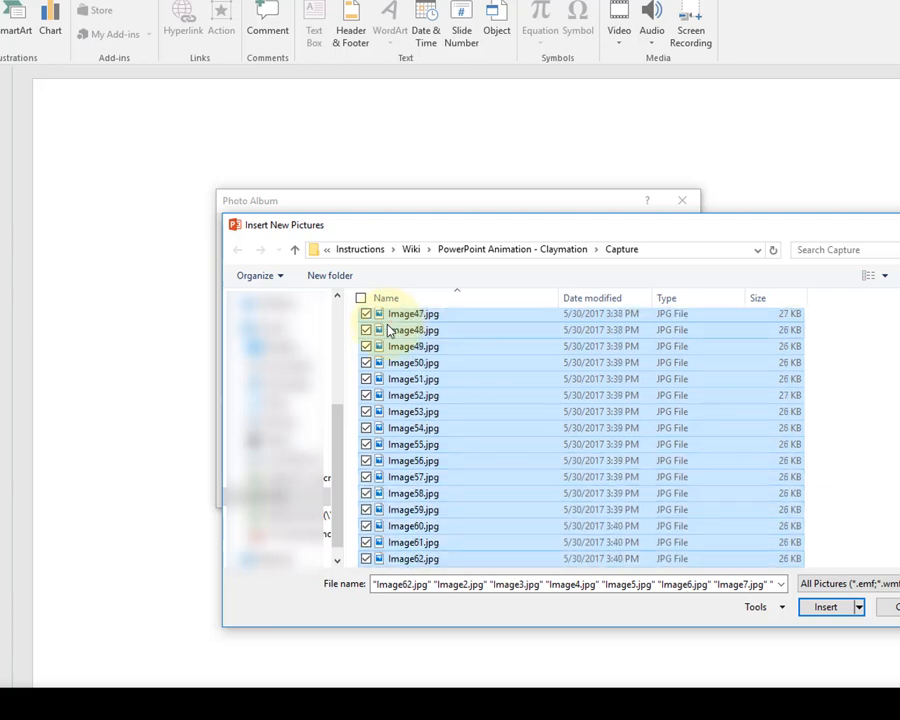
pyautogui.hotkey('shift', 'Down')
pyautogui.hotkey('shift', 'Down')
pyautogui.hotkey('shift', 'Down')
pyautogui.hotkey('shift', 'Down')
pyautogui.hotkey('shift', 'Down')
pyautogui.hotkey('shift', 'Down')
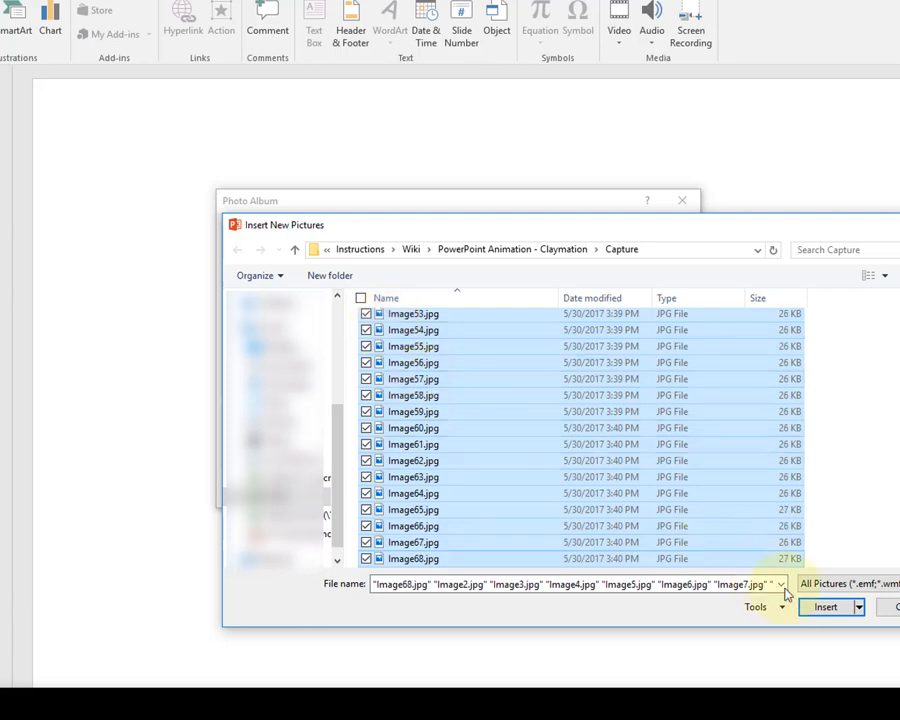
pyautogui.click(812, 608)
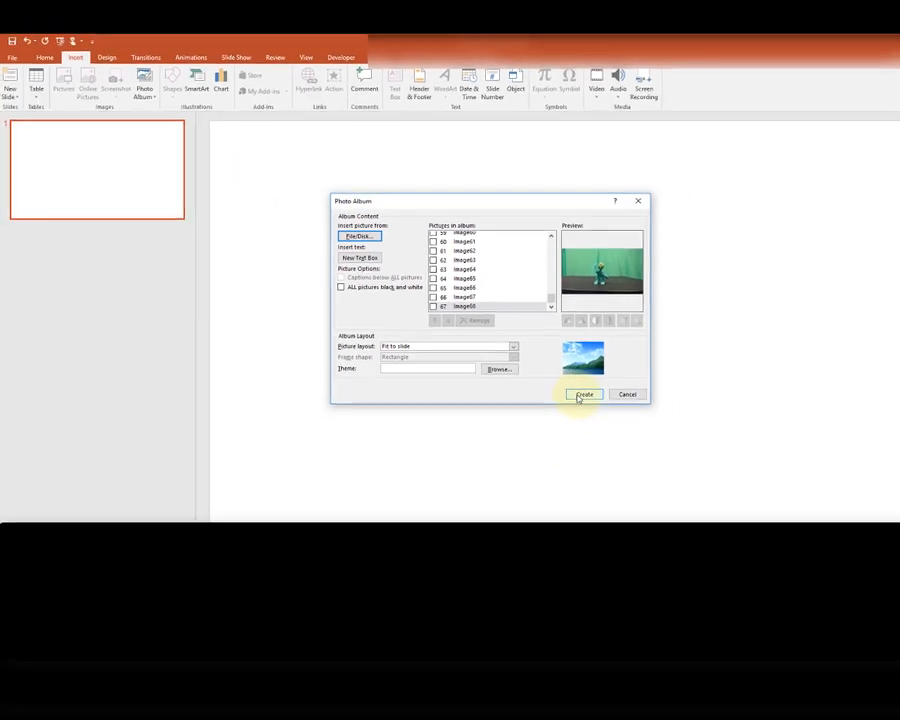
# Create the photo album with the pictures fitted to the slides and delete its title slide.
pyautogui.click(583, 394)
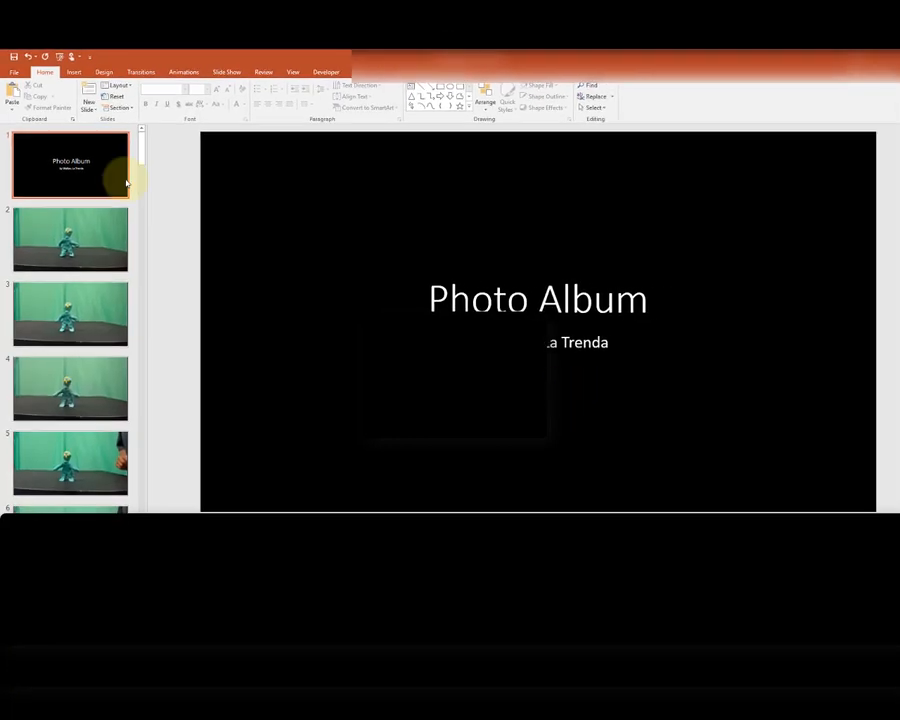
pyautogui.click(106, 179)
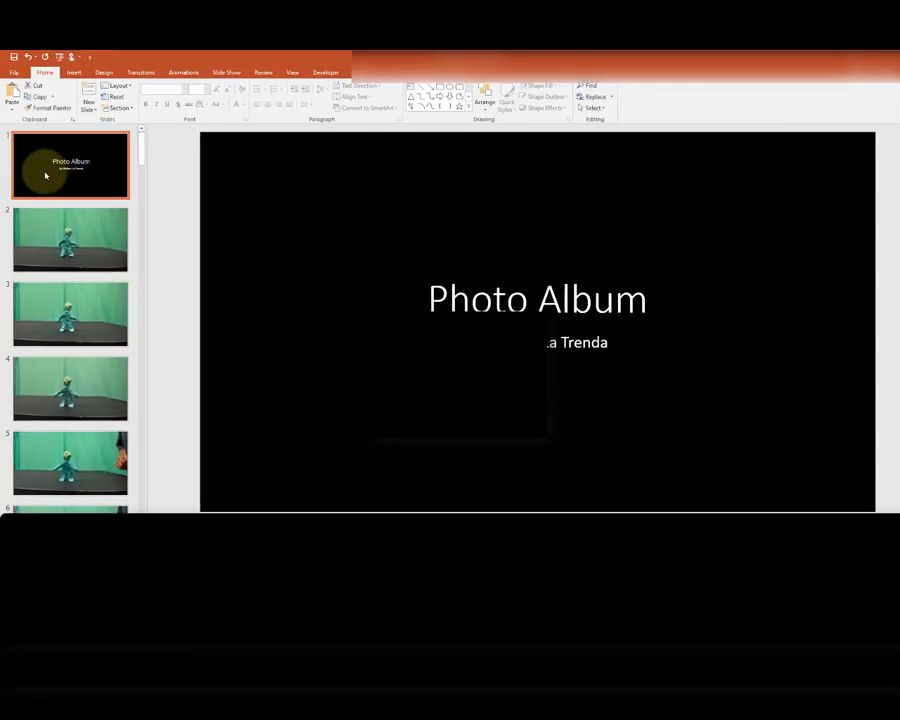
pyautogui.press('Delete')
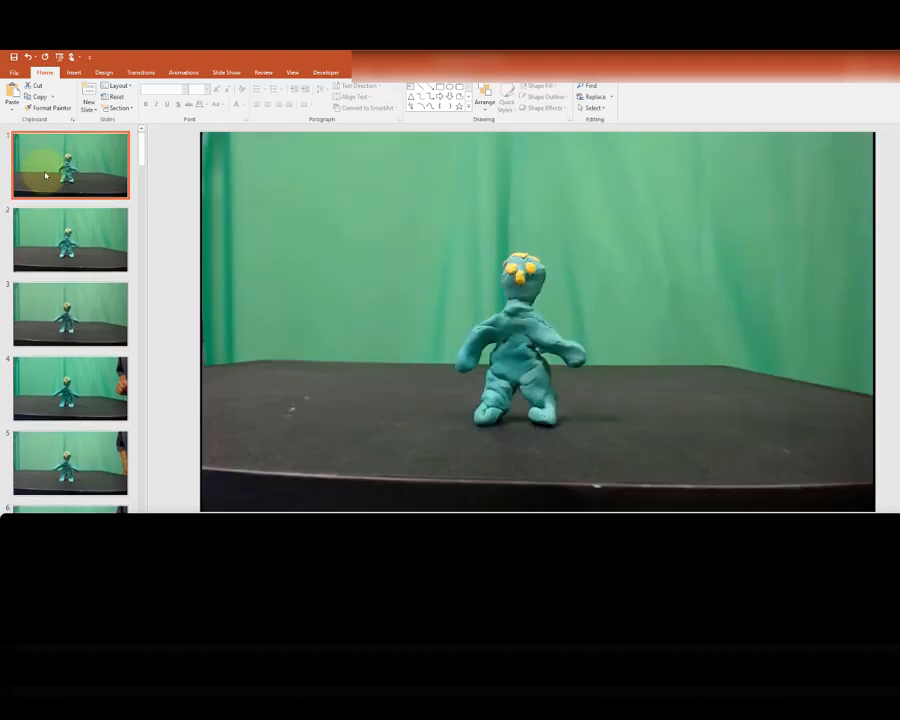
# Step through the album slides up to slide 31 to check the clay figure's frame-by-frame movement.
pyautogui.press('Down')
pyautogui.press('Down')
pyautogui.press('Down')
pyautogui.press('Down')
pyautogui.press('Down')
pyautogui.press('Down')
pyautogui.press('Down')
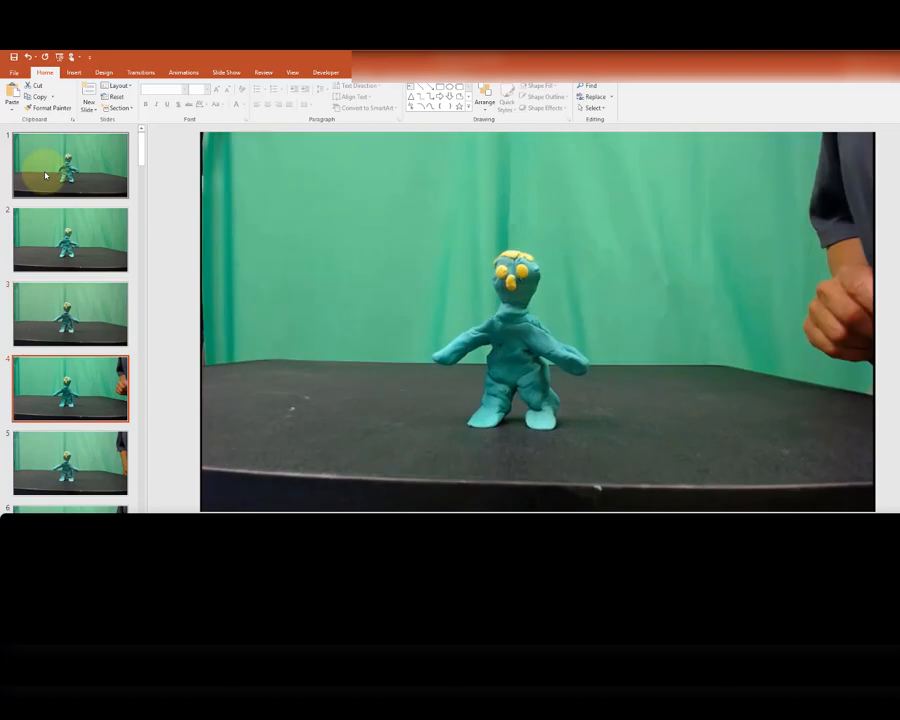
pyautogui.press('Down')
pyautogui.press('Down')
pyautogui.press('Down')
pyautogui.press('Down')
pyautogui.press('Down')
pyautogui.press('Down')
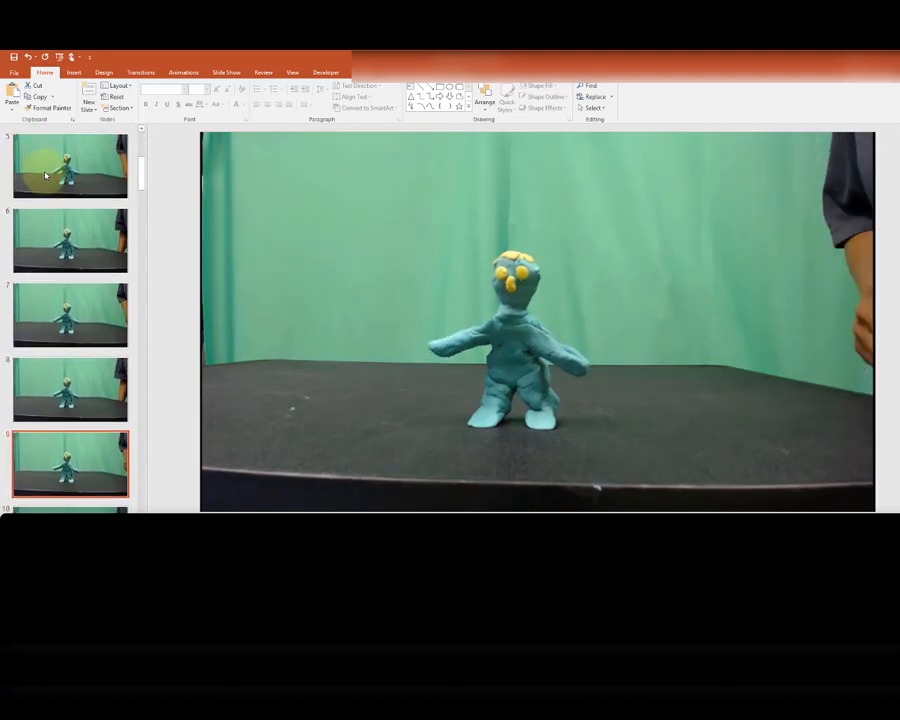
pyautogui.press('Down')
pyautogui.press('Down')
pyautogui.press('Down')
pyautogui.press('Down')
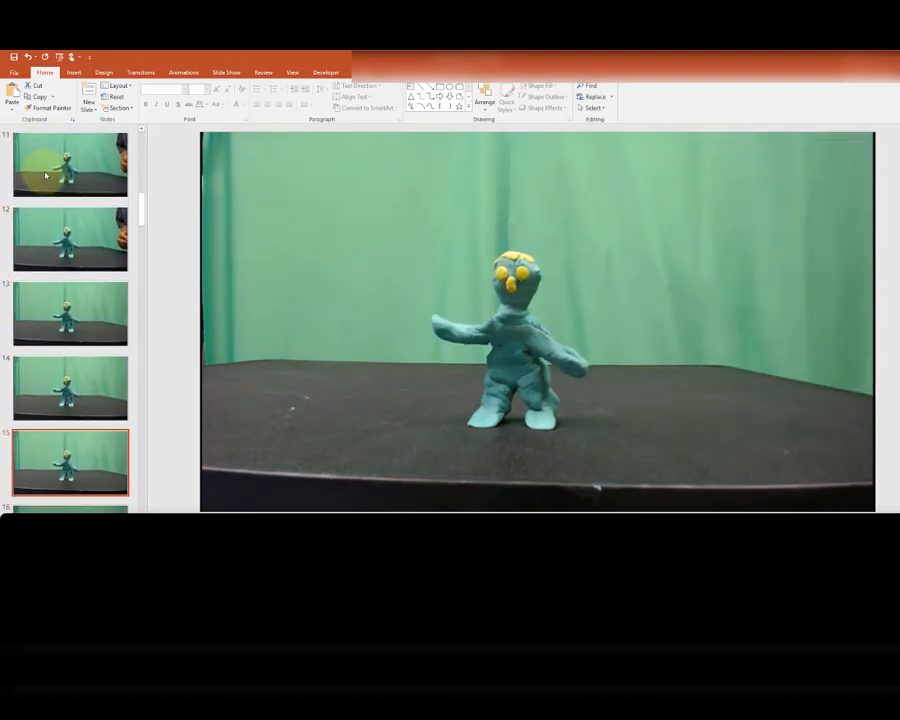
pyautogui.press('Down')
pyautogui.press('Down')
pyautogui.press('Down')
pyautogui.press('Down')
pyautogui.press('Down')
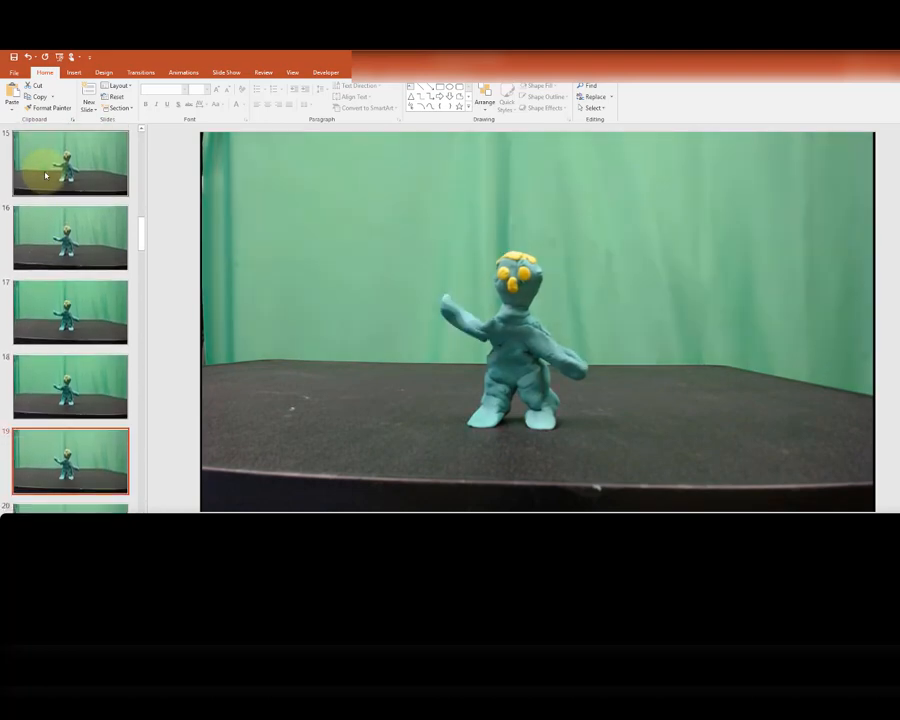
pyautogui.press('Down')
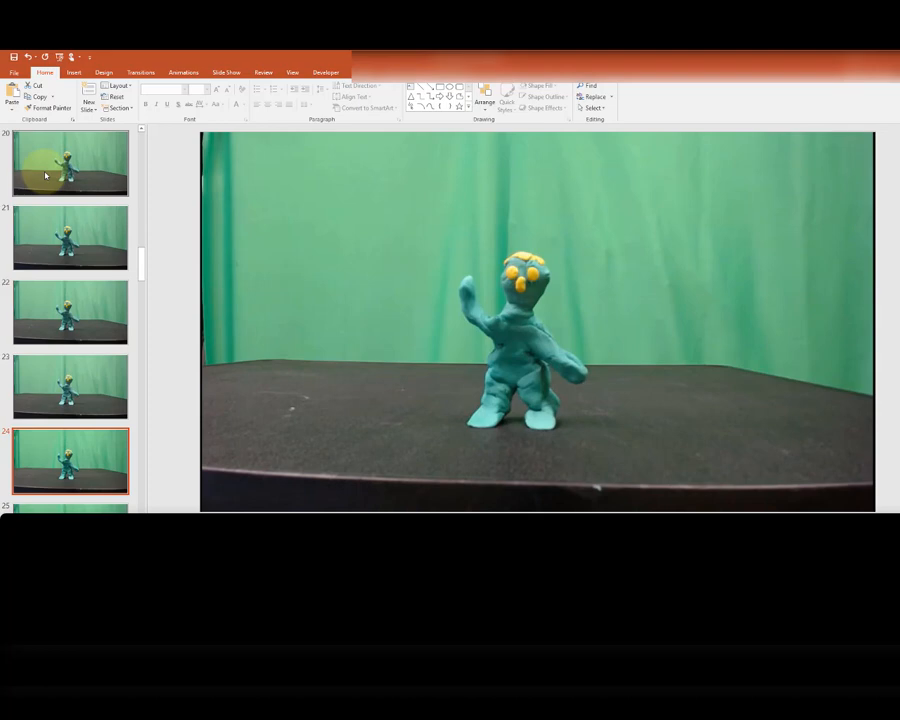
pyautogui.press('Down')
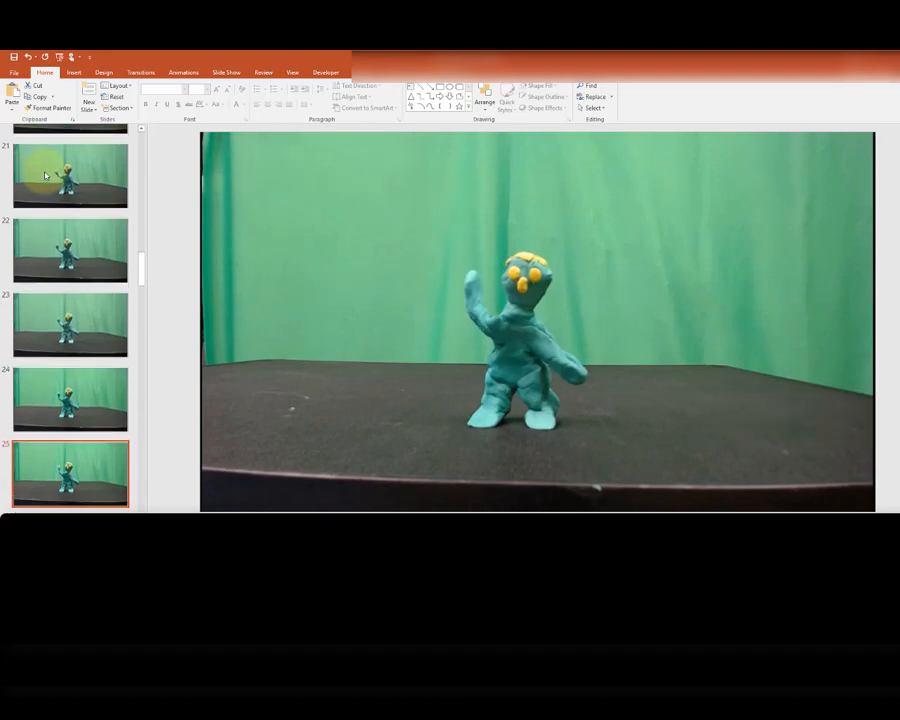
pyautogui.press('Down')
pyautogui.press('Down')
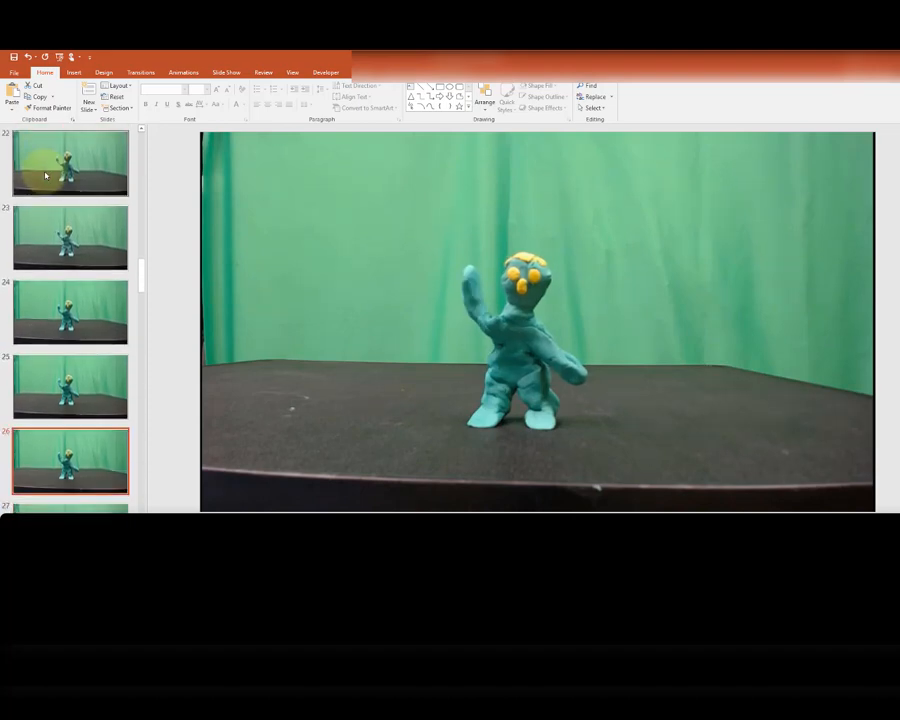
pyautogui.press('Down')
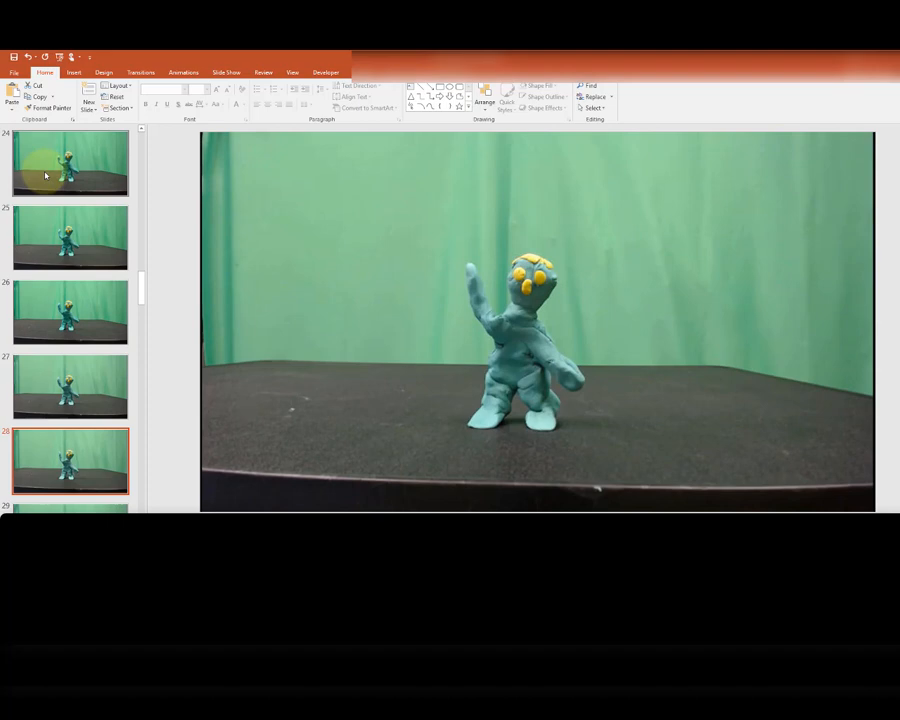
pyautogui.press('Down')
pyautogui.press('Down')
pyautogui.press('Down')
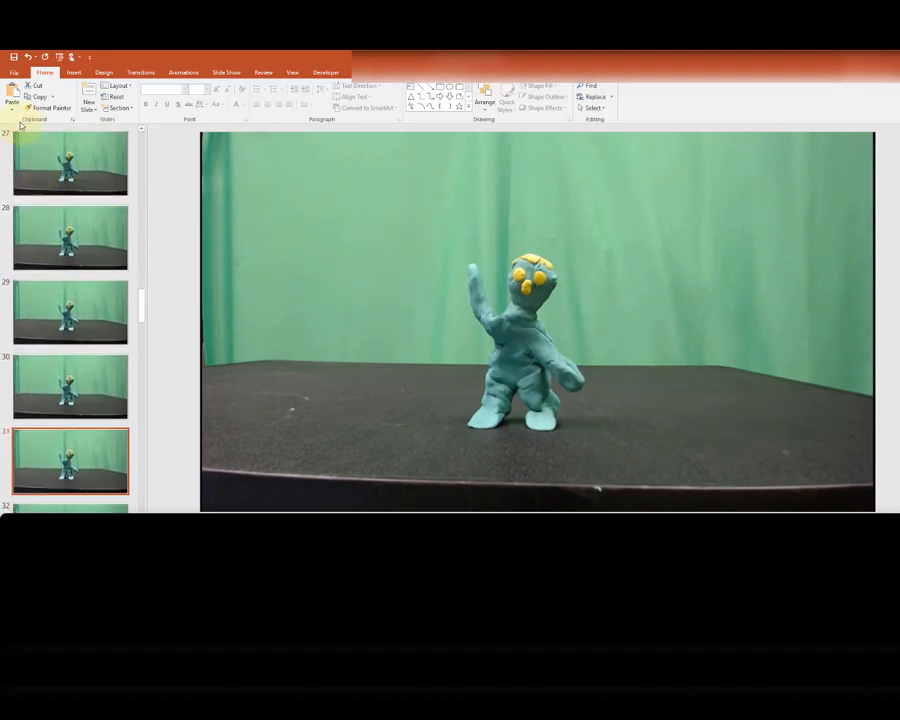
# Set up a video export of the presentation with 0.01 seconds spent on each slide.
pyautogui.click(14, 73)
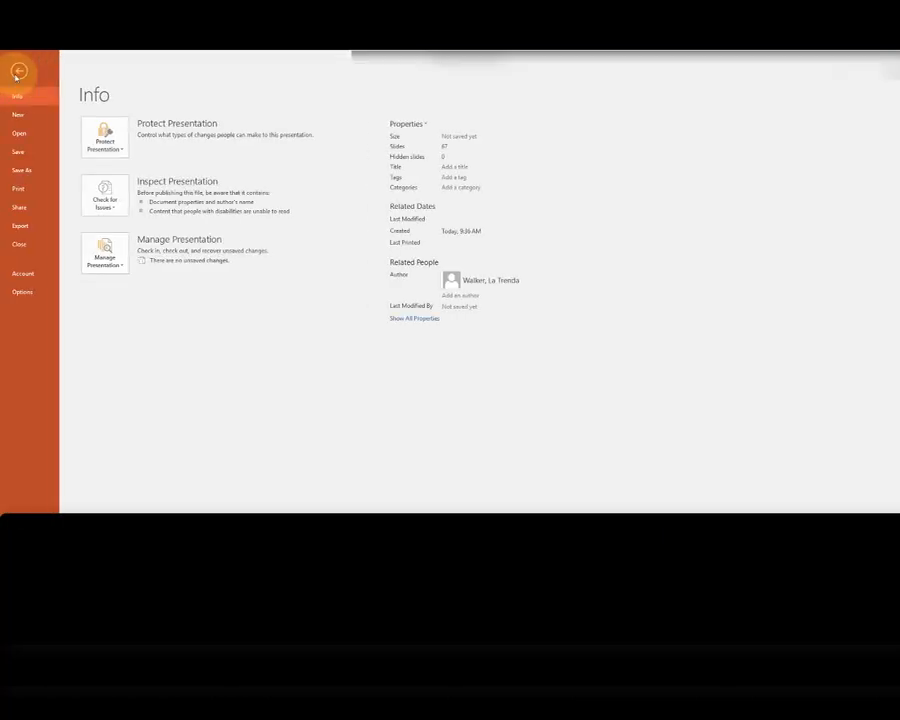
pyautogui.click(27, 225)
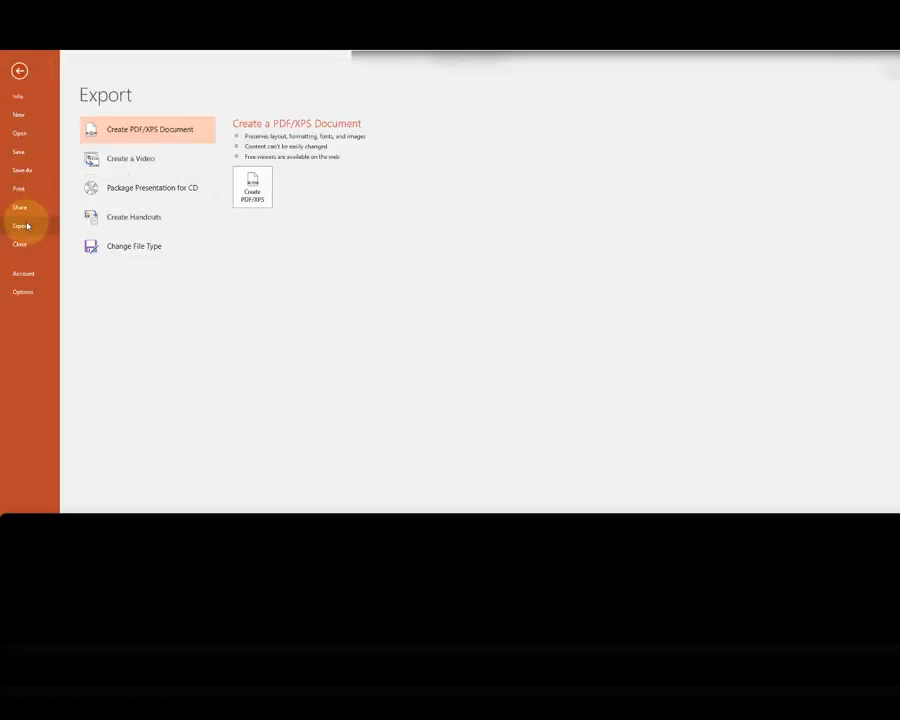
pyautogui.click(135, 160)
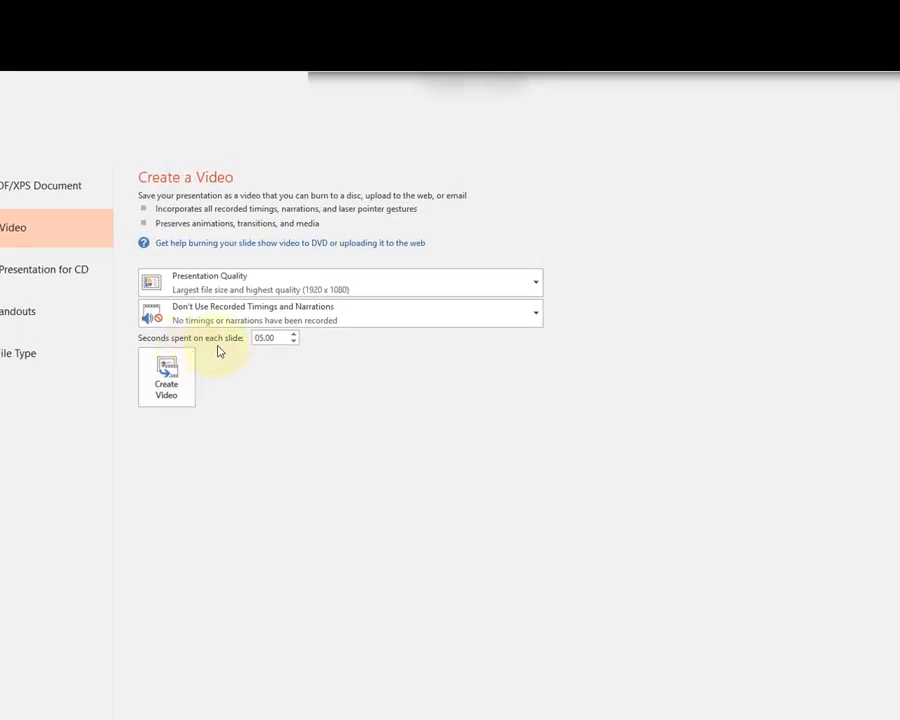
pyautogui.doubleClick(278, 341)
pyautogui.click(256, 337)
pyautogui.moveTo(256, 337); pyautogui.dragTo(292, 335)
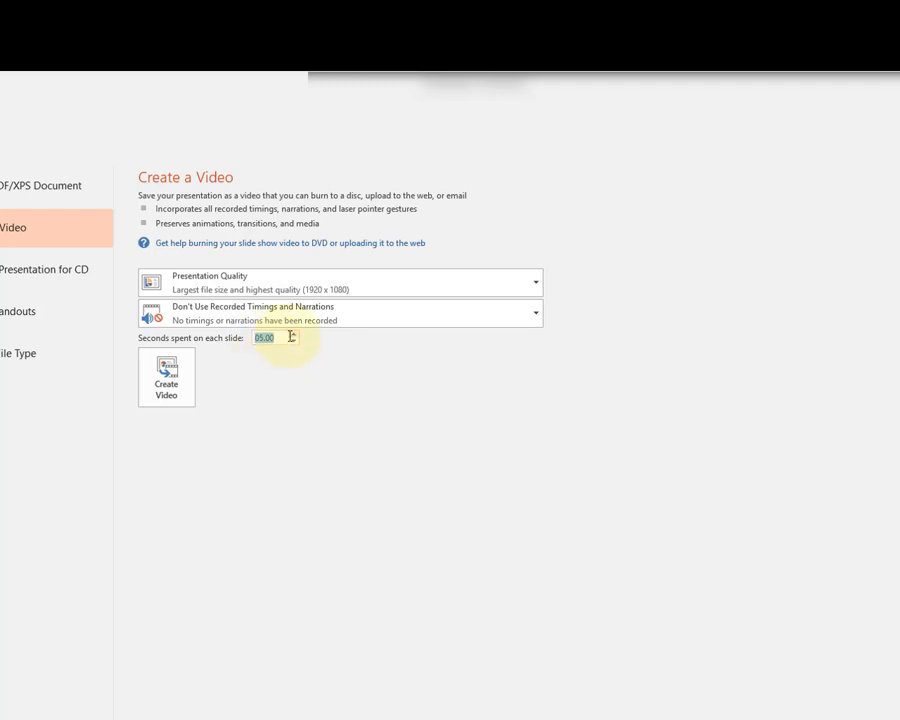
pyautogui.write('0.01')
pyautogui.press('Tab')
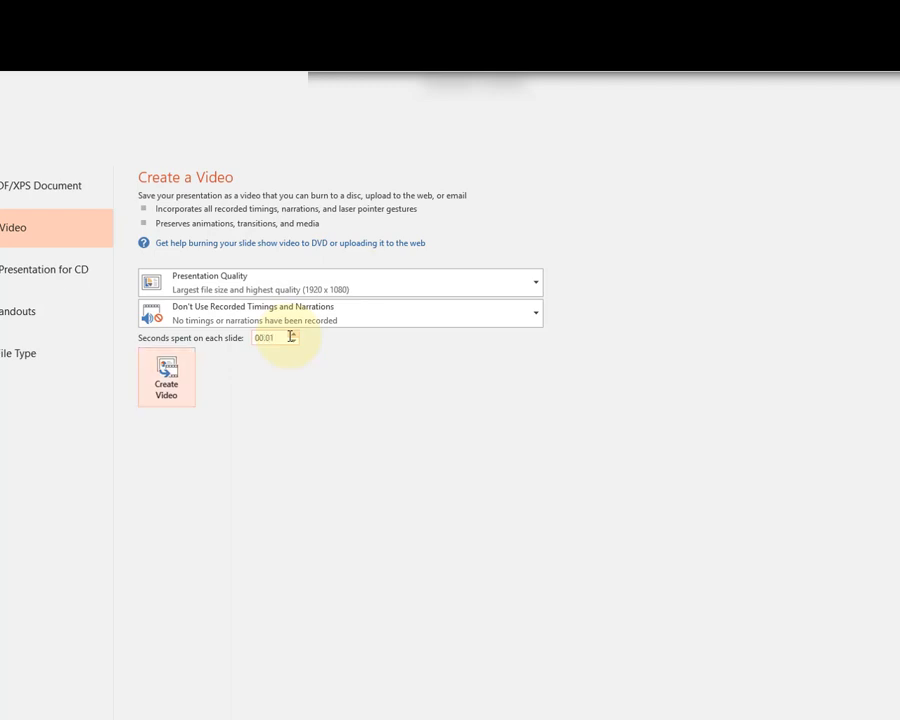
# Create the video and save it as "Claymation Video" in MPEG-4 format in the PowerPoint Animation - Claymation folder.
pyautogui.click(162, 398)
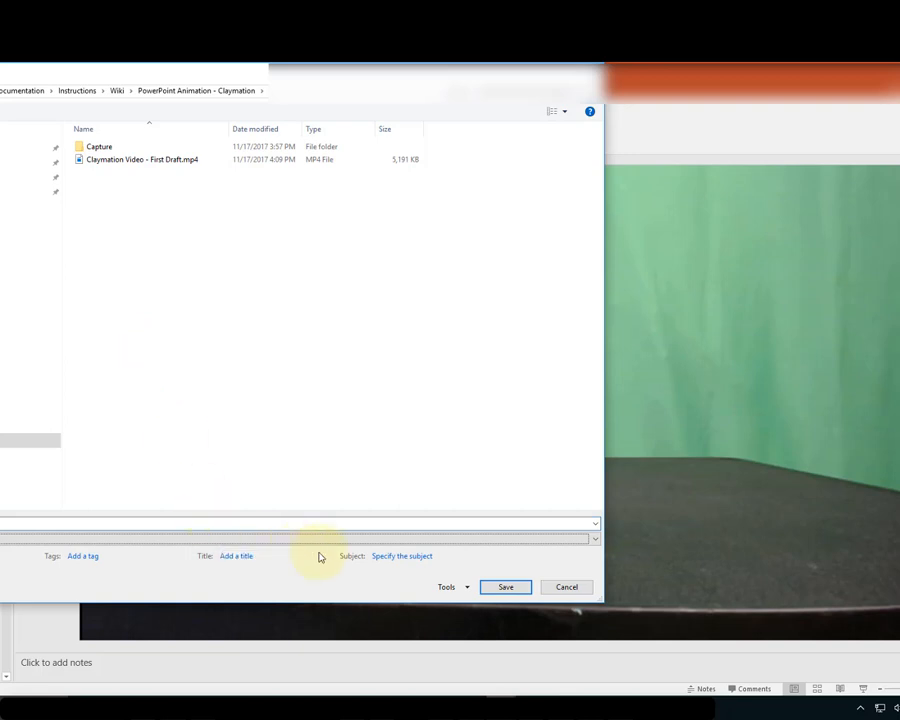
pyautogui.click(594, 540)
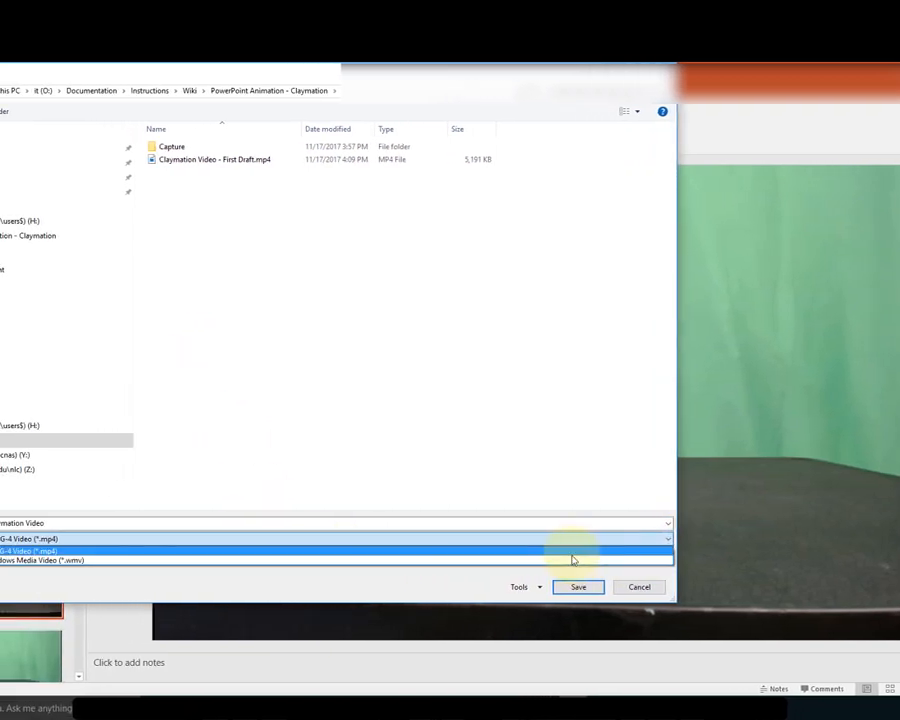
pyautogui.click(578, 551)
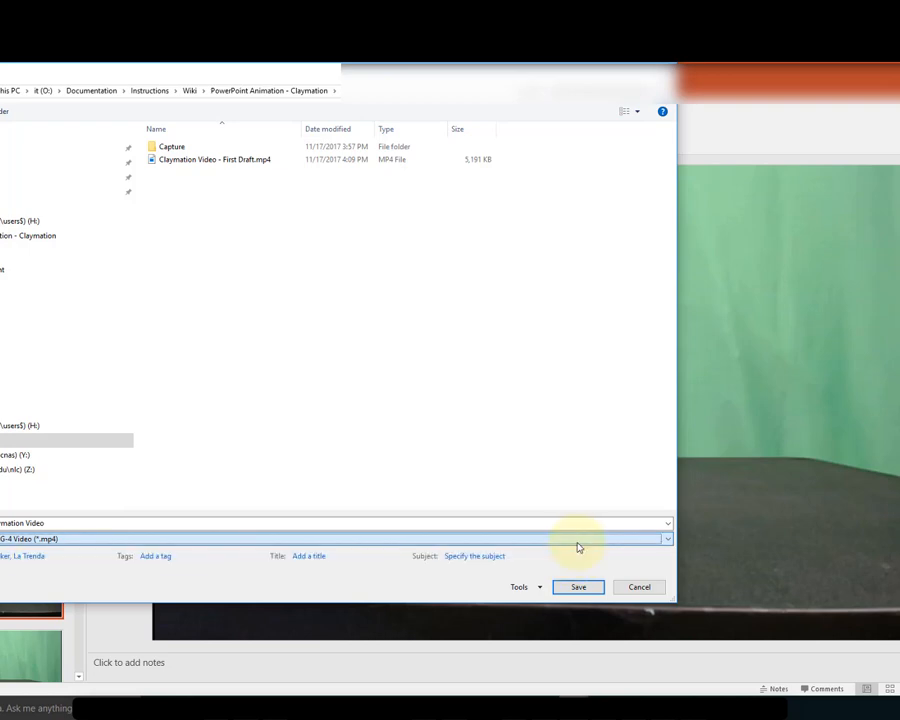
pyautogui.click(578, 587)
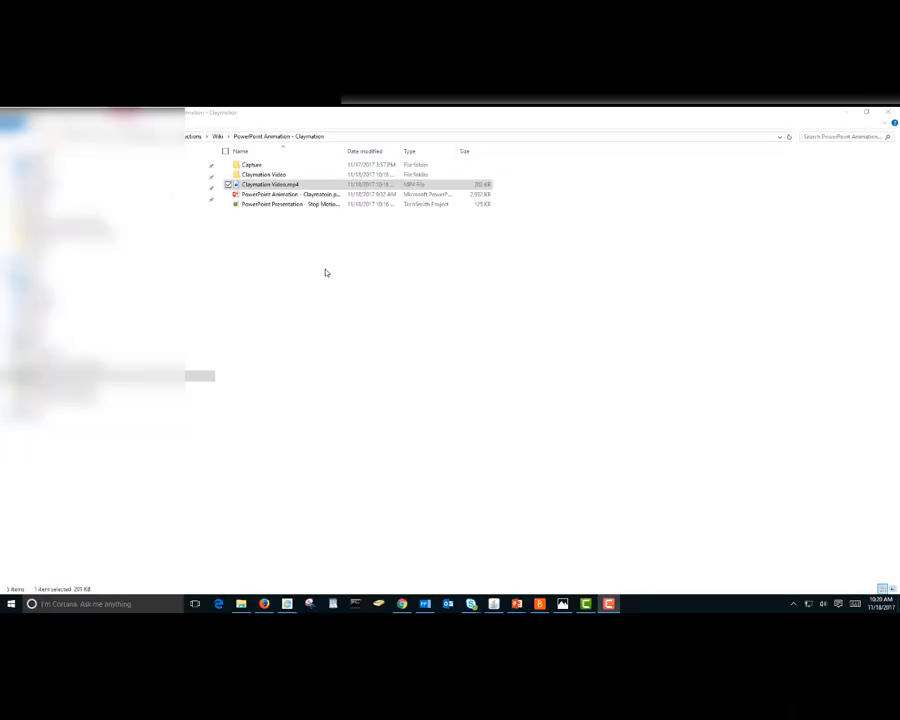
# Select the exported Claymation Video.mp4 in the PowerPoint Animation - Claymation folder in File Explorer.
pyautogui.click(285, 185)
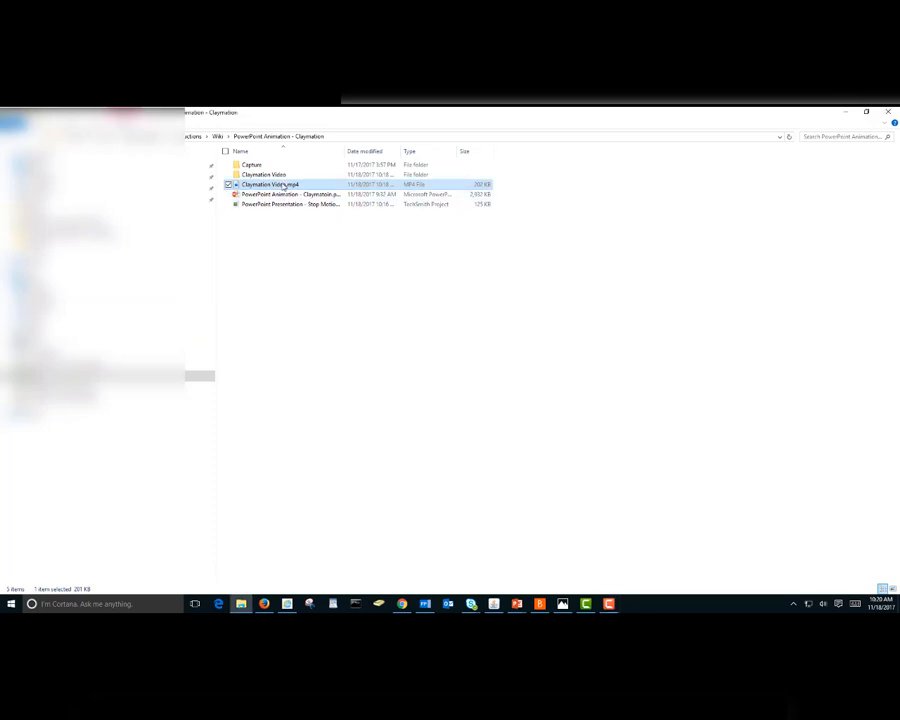